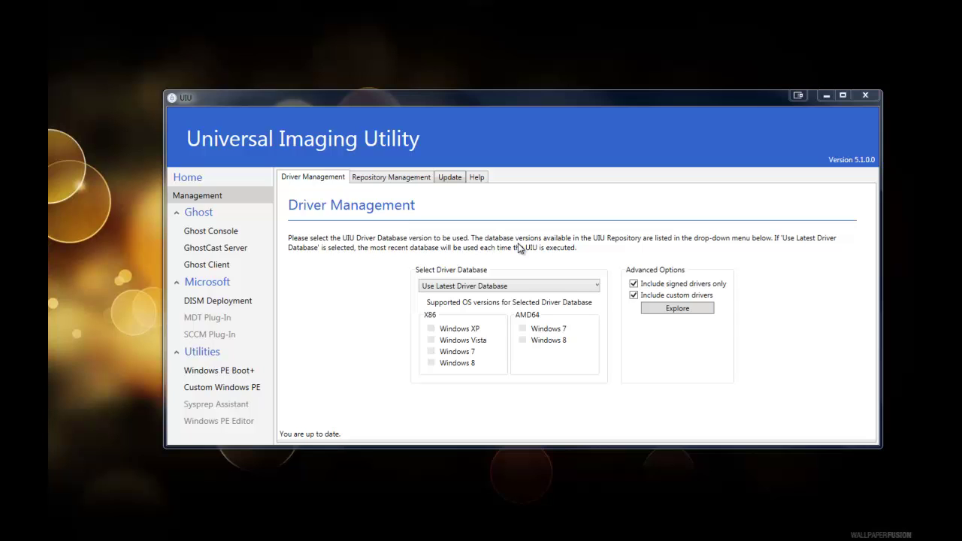
Step: Browse the driver database list twice, keeping the latest database selected
click(505, 286)
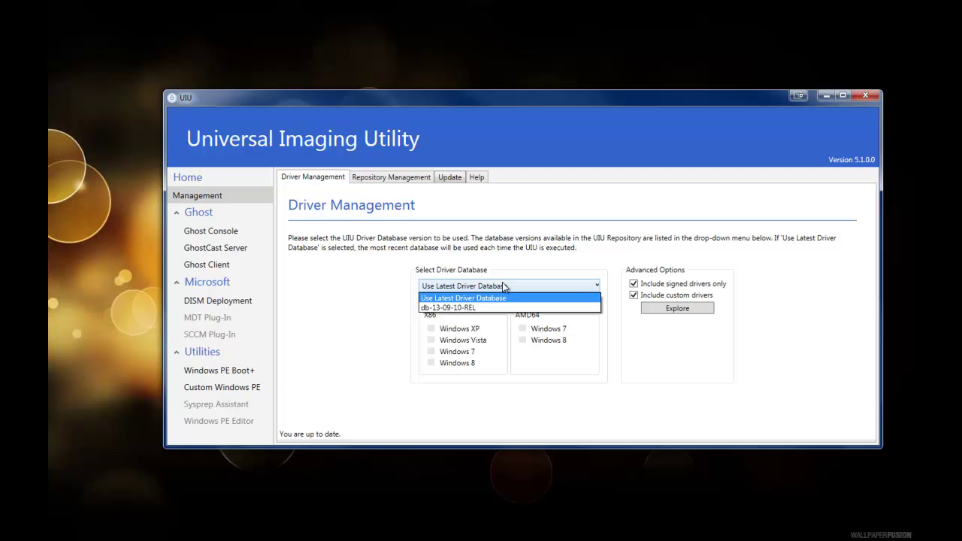
click(439, 299)
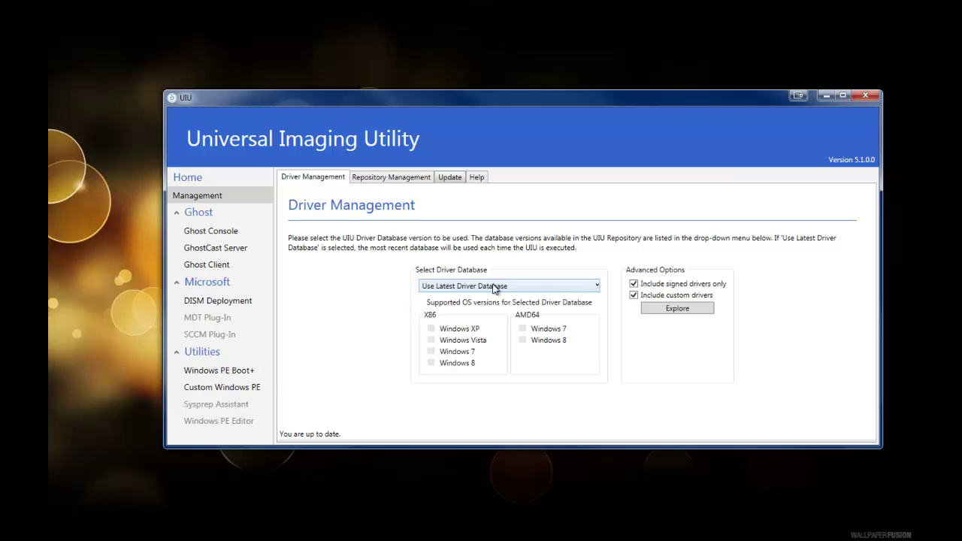
click(495, 286)
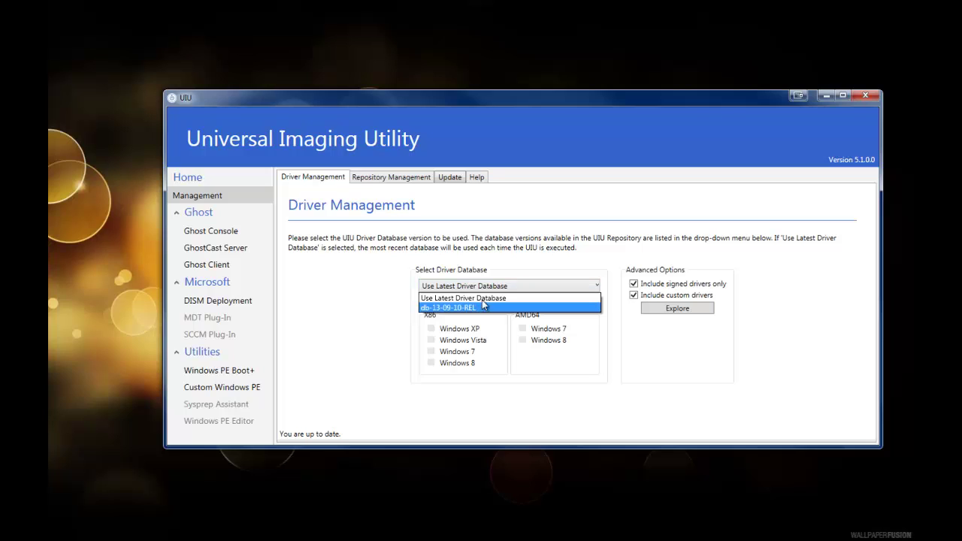
click(481, 298)
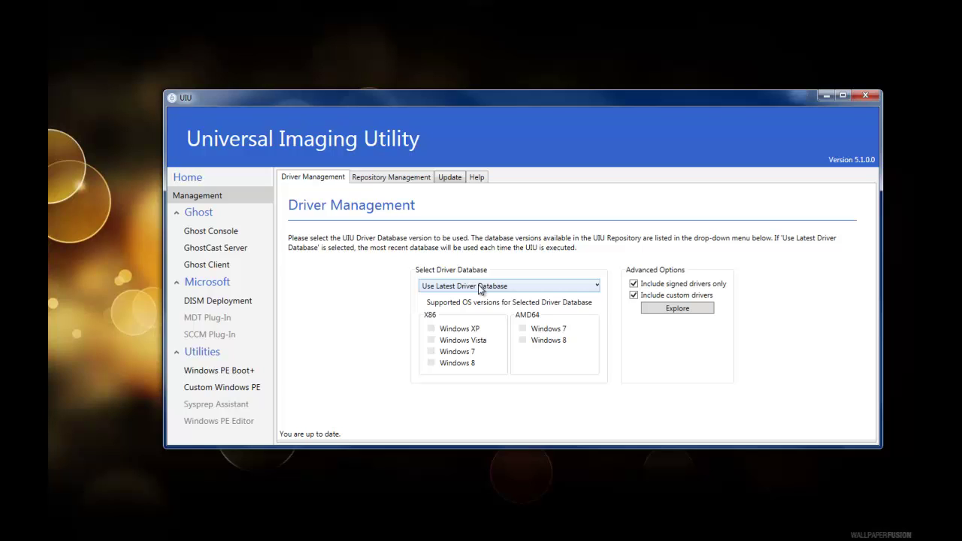
Step: Select db-13-09-10-REL as the driver database and review the list again
click(479, 286)
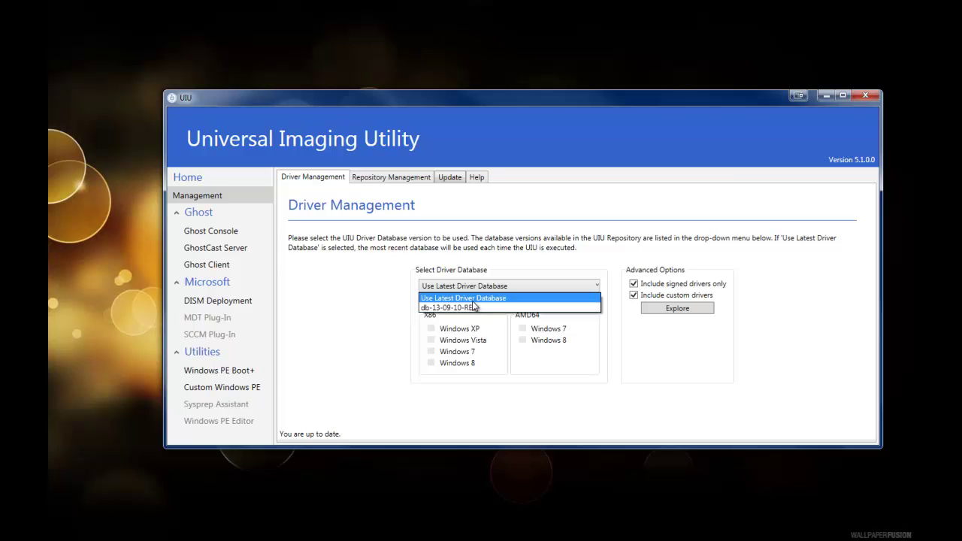
click(458, 309)
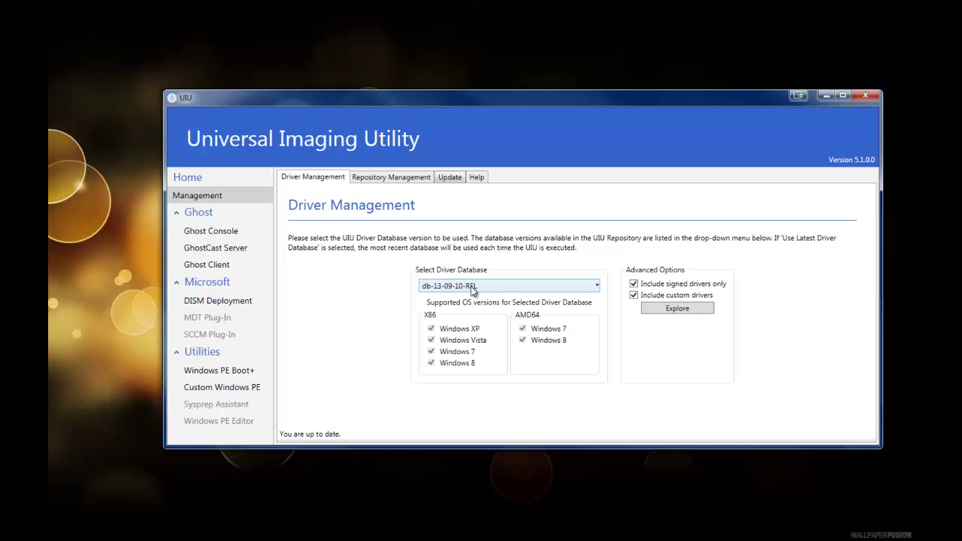
click(472, 289)
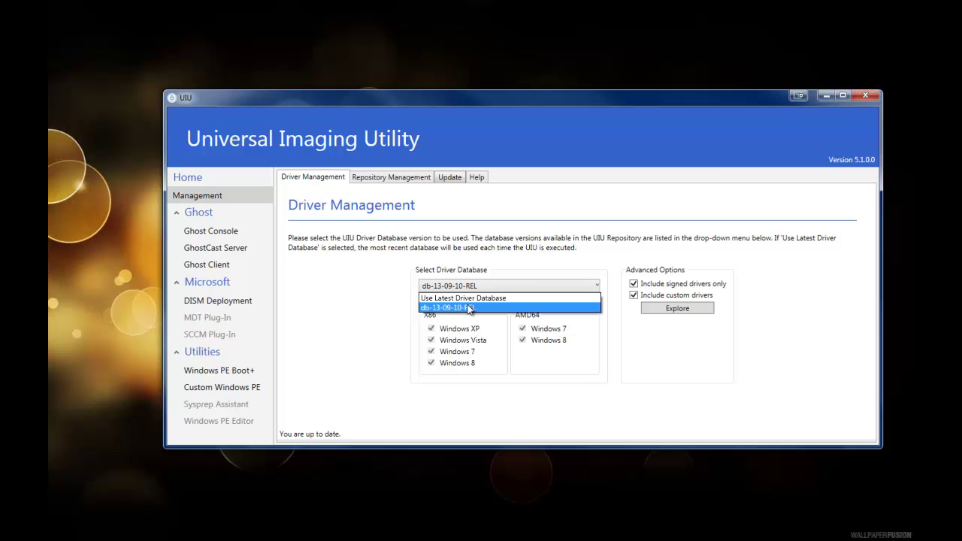
click(469, 309)
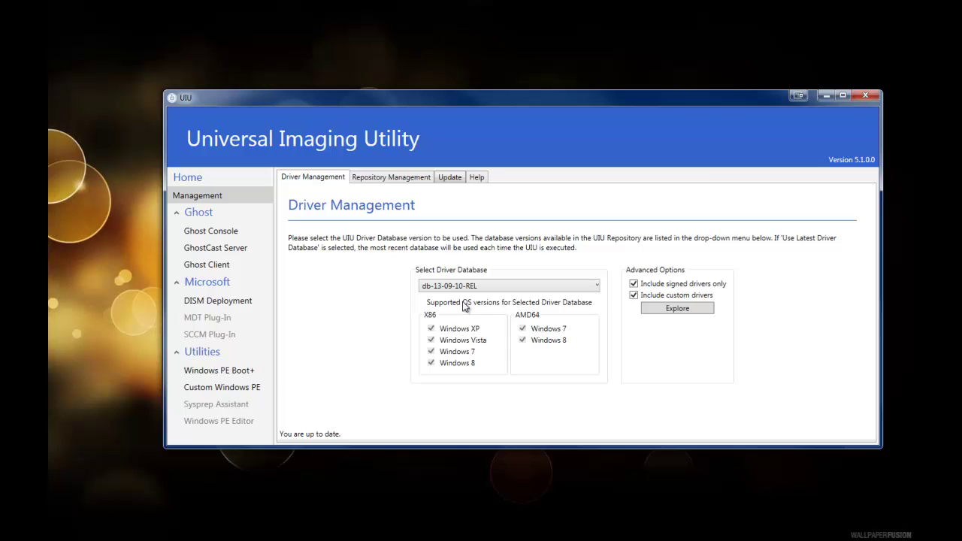
click(508, 288)
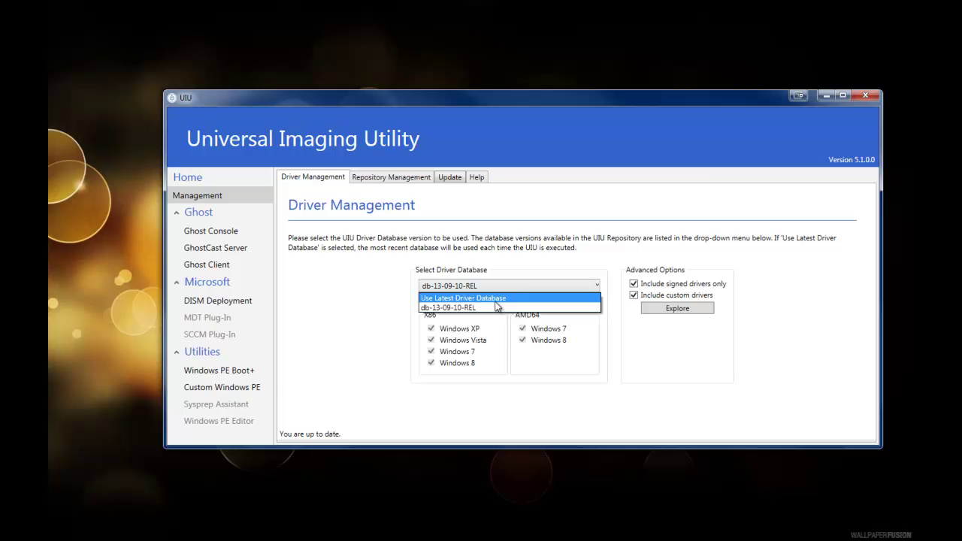
click(489, 308)
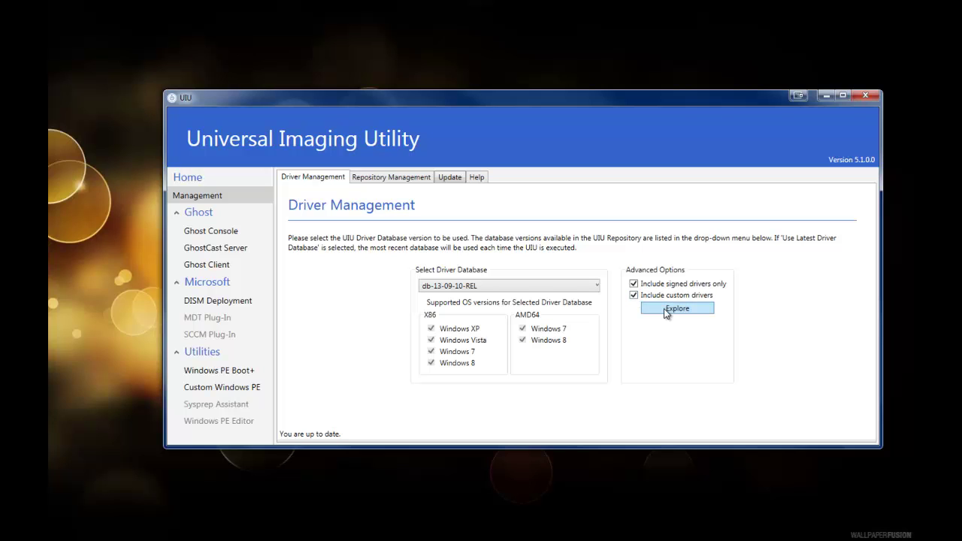
Step: Explore the repository's Custom drivers folder, shift its window left, then minimize it
click(665, 309)
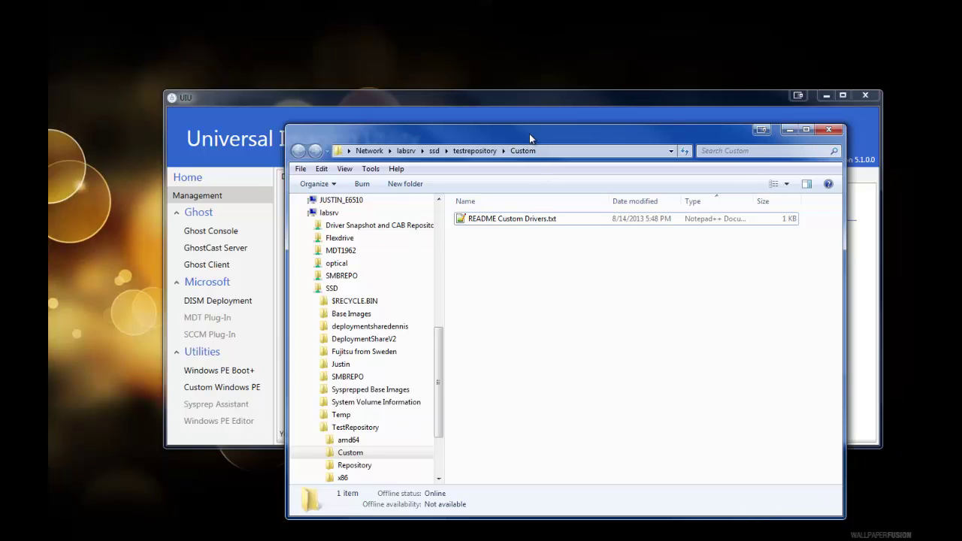
mouse_move(545, 141)
mouse_down()
mouse_move(534, 148)
mouse_move(554, 146)
mouse_up()
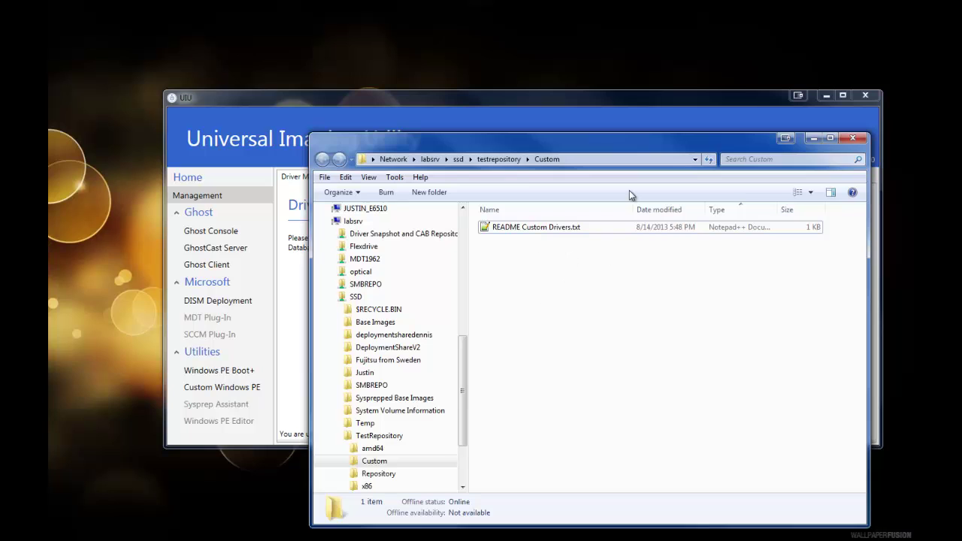
drag(614, 141, 566, 131)
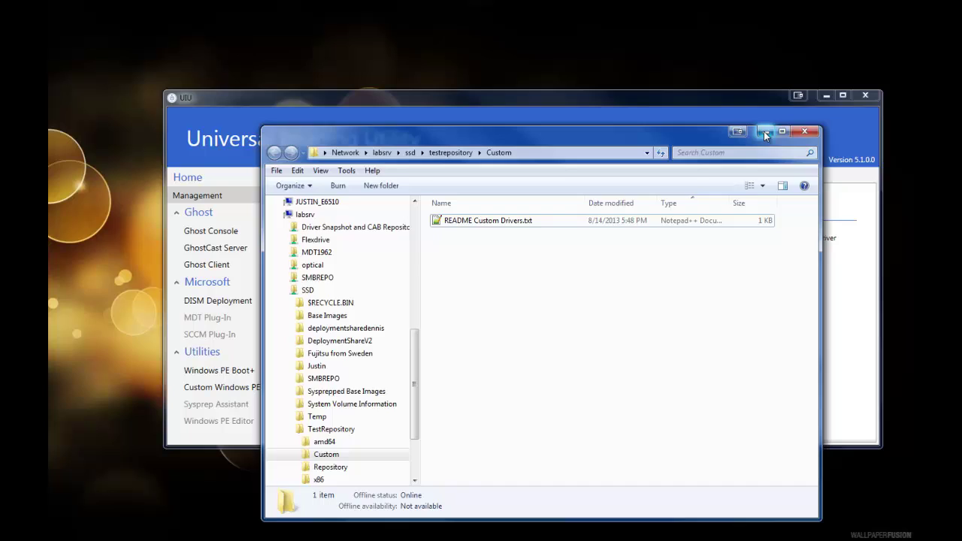
click(765, 133)
Step: Show Repository Management and place the cursor in the New Repository Location field
click(391, 176)
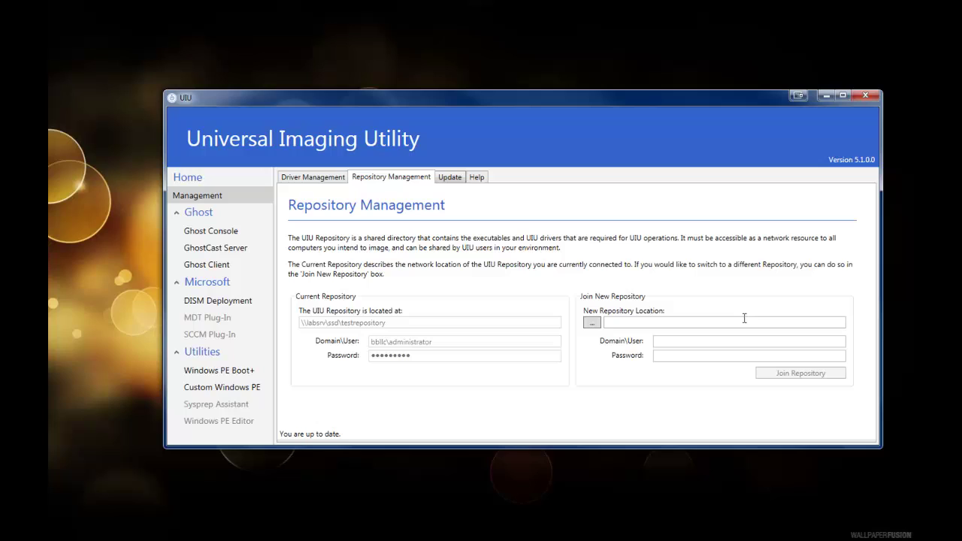
click(661, 322)
Step: Run Check For Updates from the Update page, refreshing the last update time
click(450, 177)
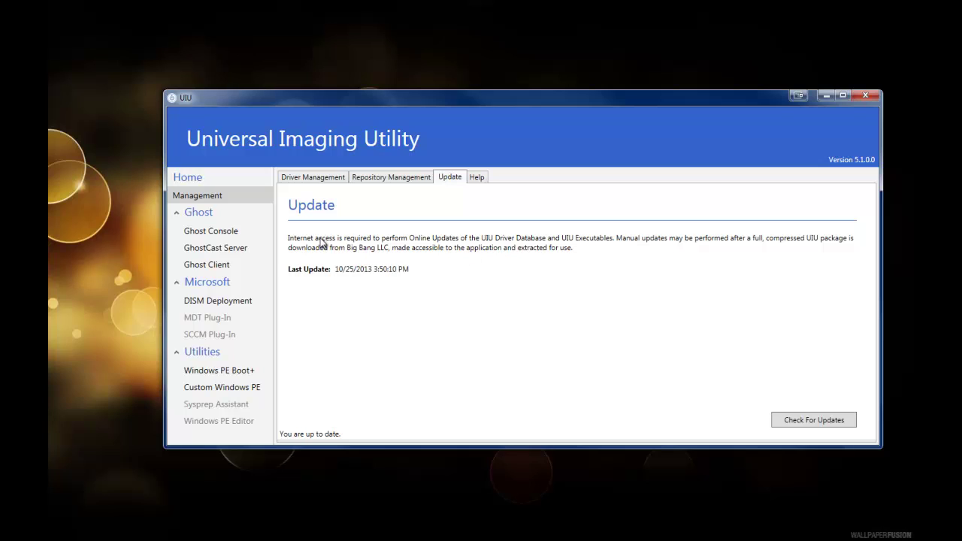
click(803, 419)
Step: Show the Help page with support, sales contacts and resource links
click(478, 177)
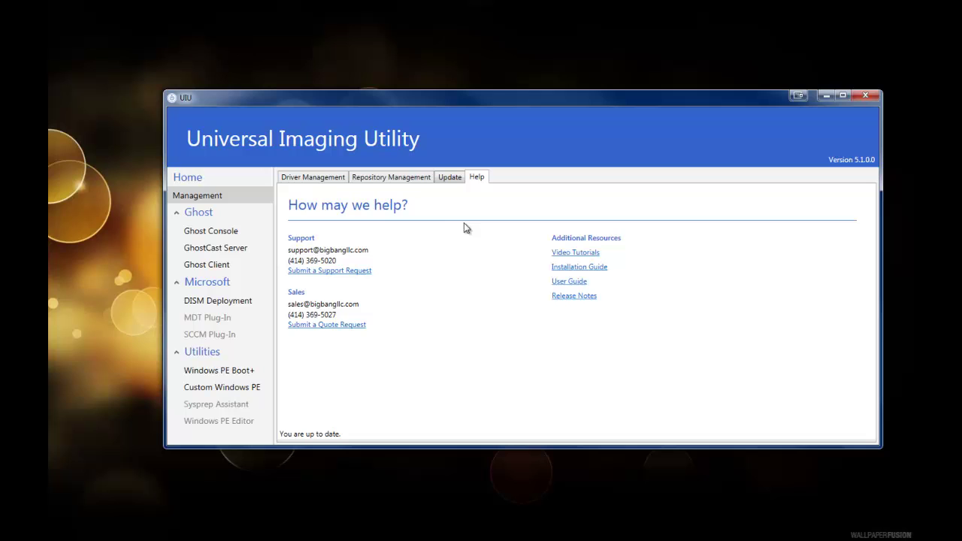
Step: Return via Repository Management to Driver Management, still using db-13-09-10-REL
click(373, 179)
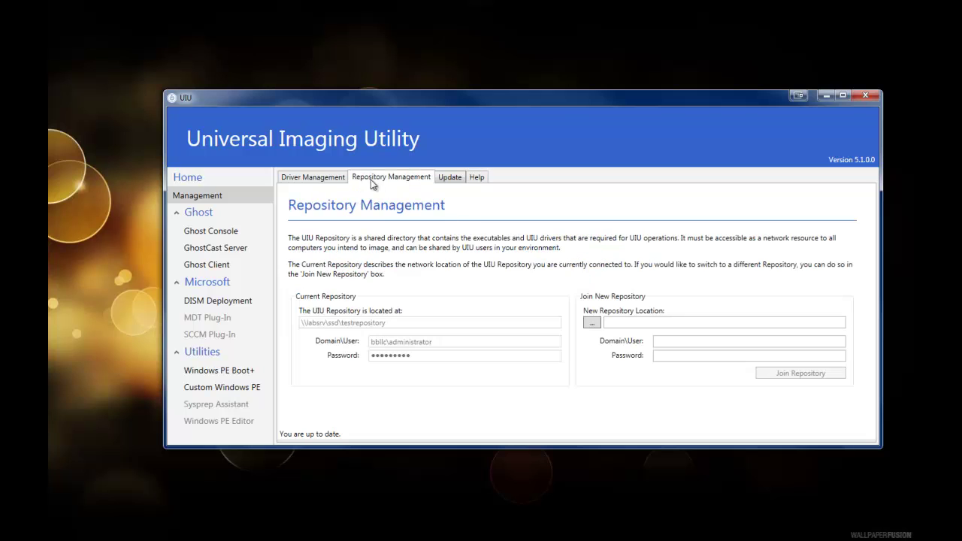
click(320, 179)
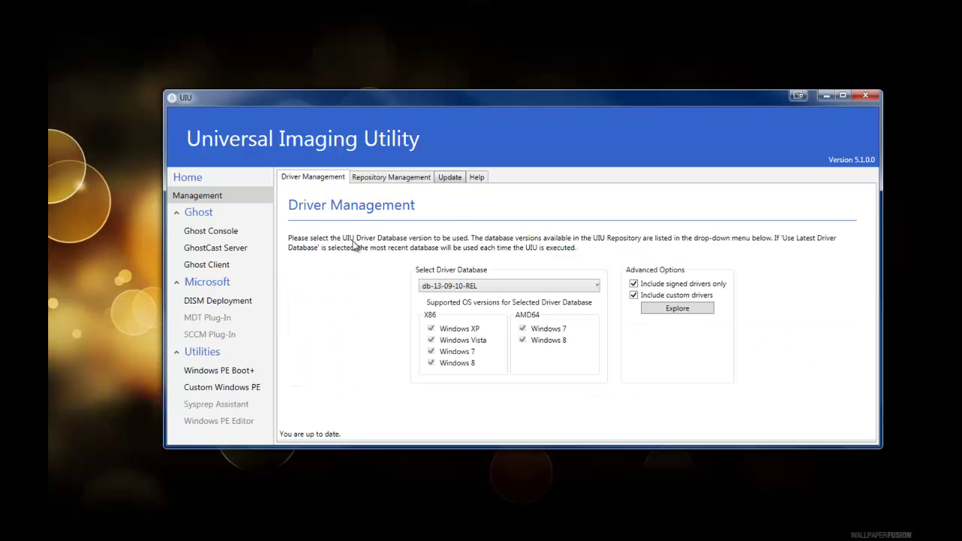